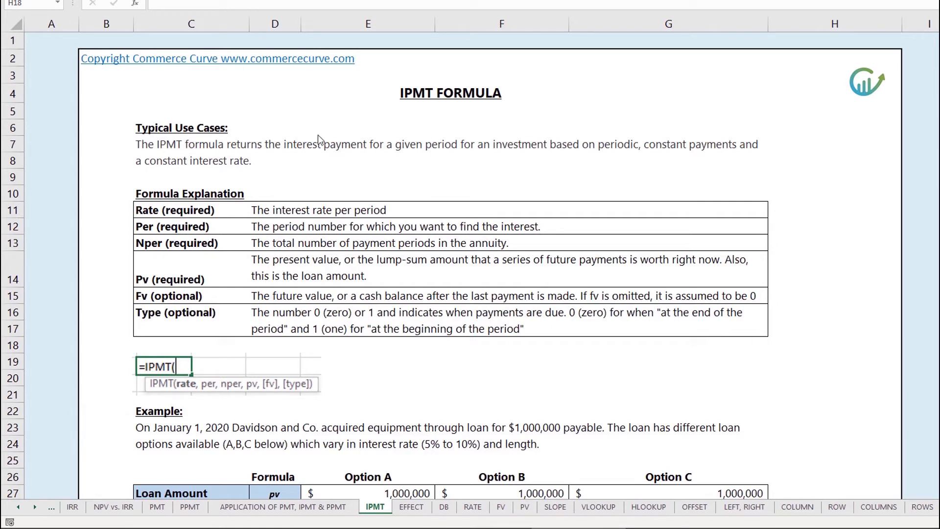
Examine the IPMT example's loan inputs and how each argument of Option A's Monthly Interest Payments formula refers to them.
scroll(466, 210, "down", 5)
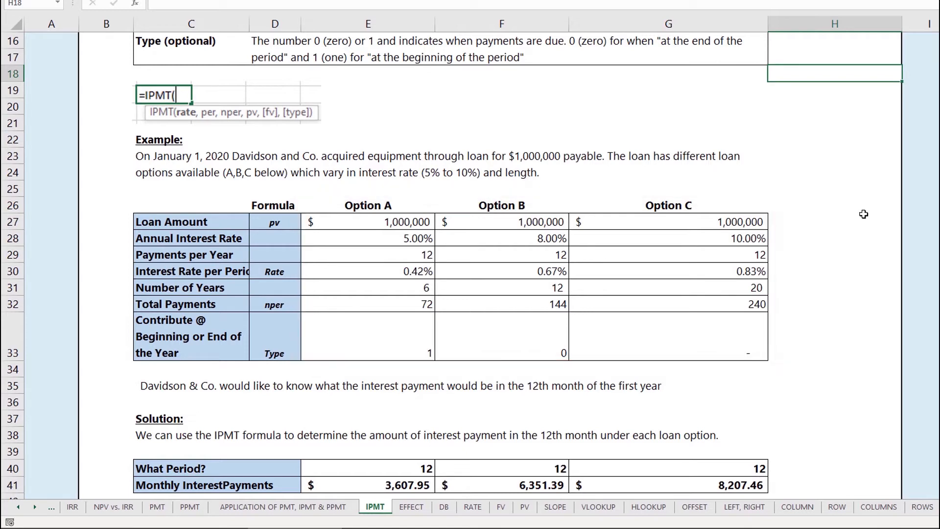
scroll(864, 214, "down", 1)
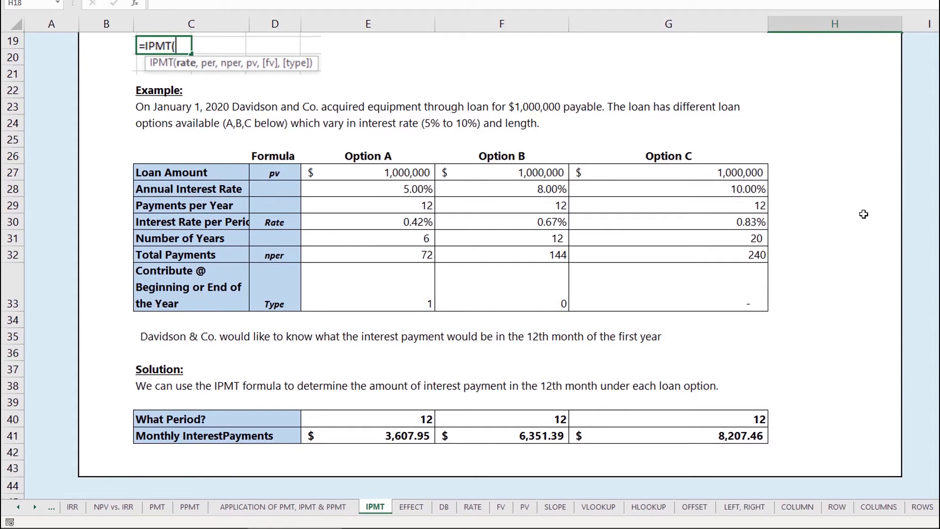
left_click(459, 290)
left_click(418, 294)
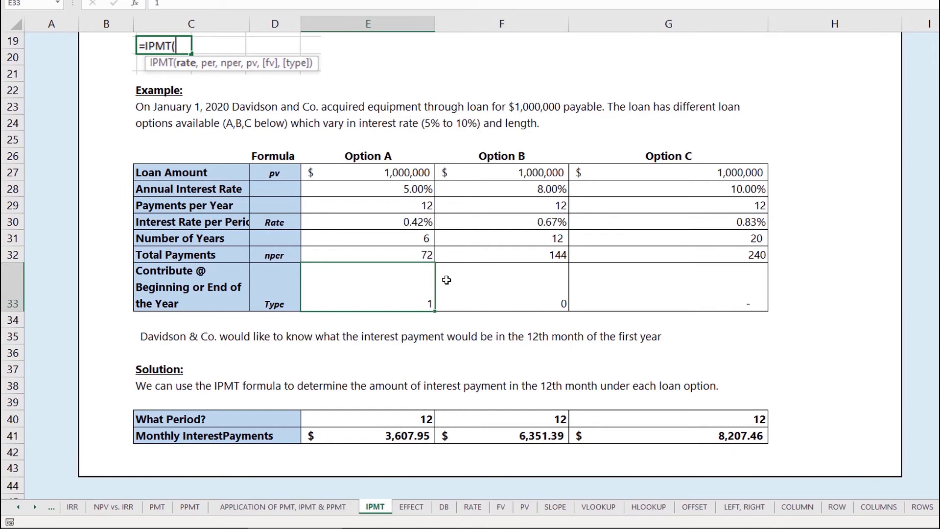
left_click(418, 421)
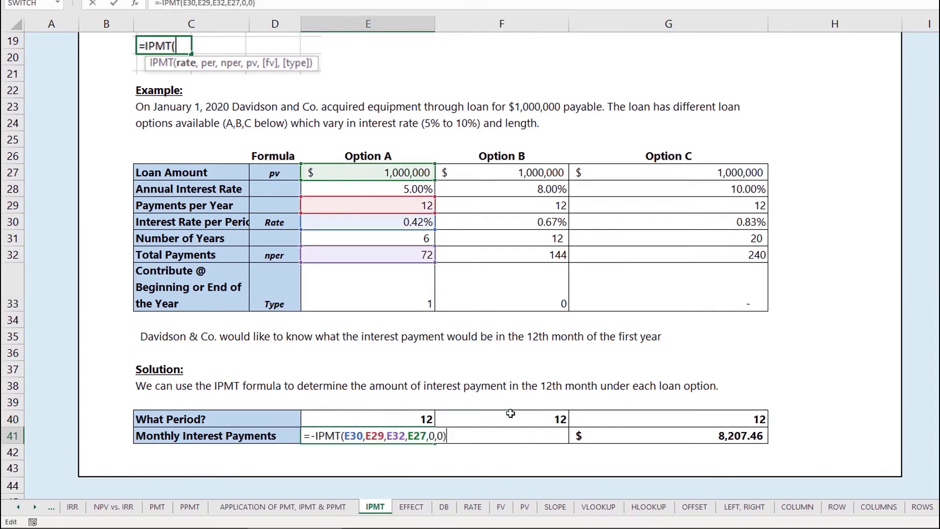
left_click(357, 437)
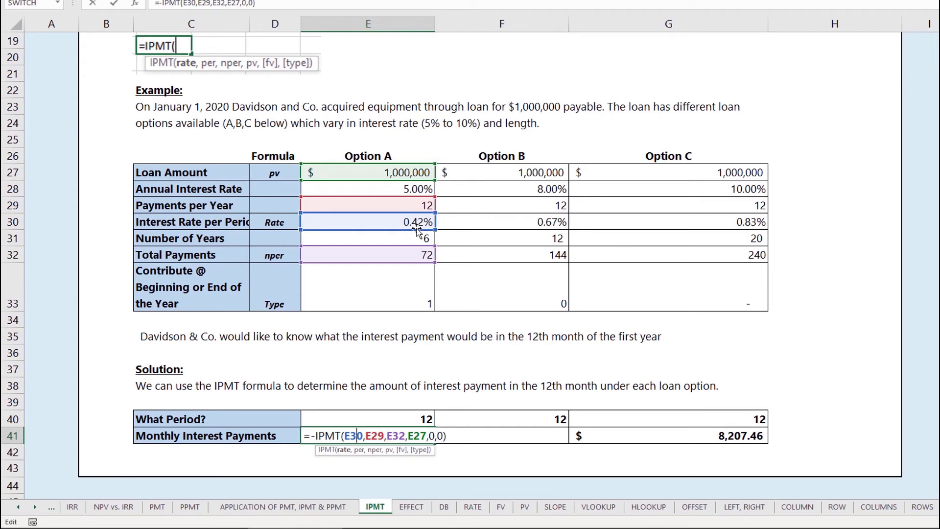
key("Right")
key("Right")
key("Right")
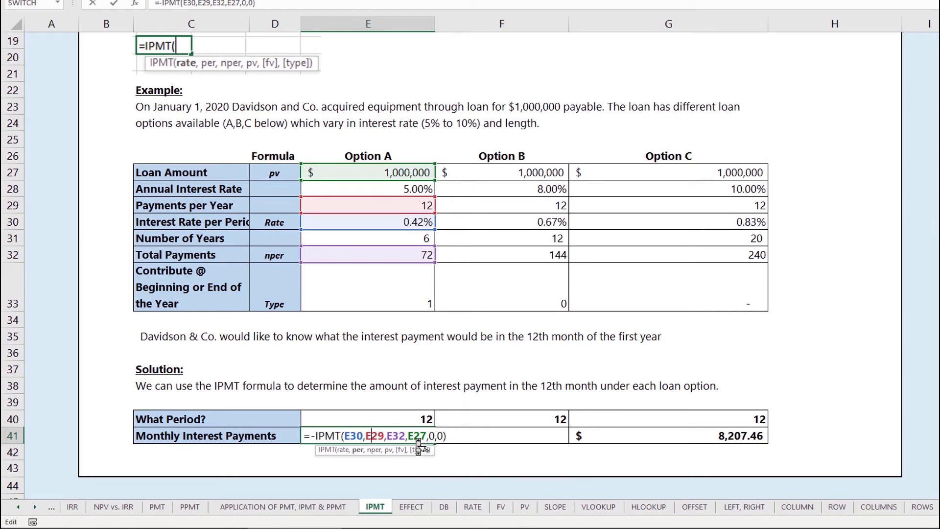
left_click(398, 437)
left_click(429, 436)
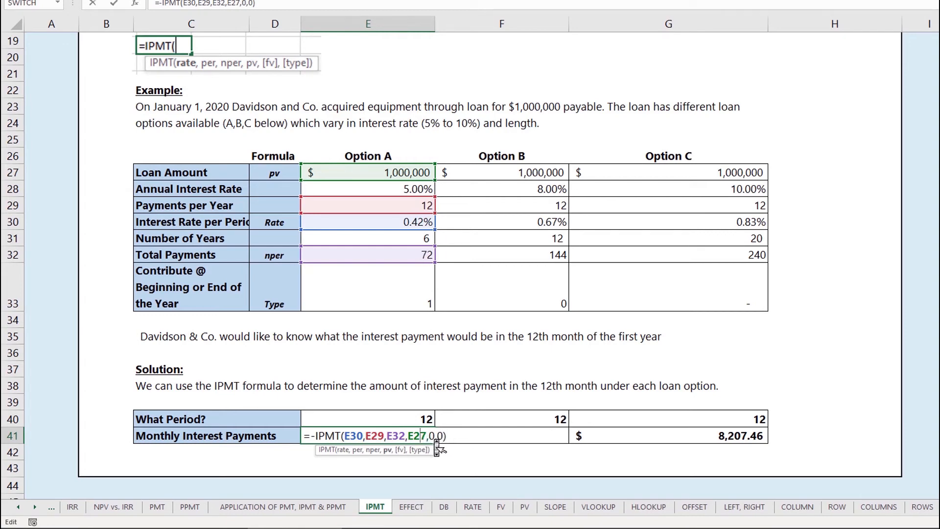
left_click(435, 436)
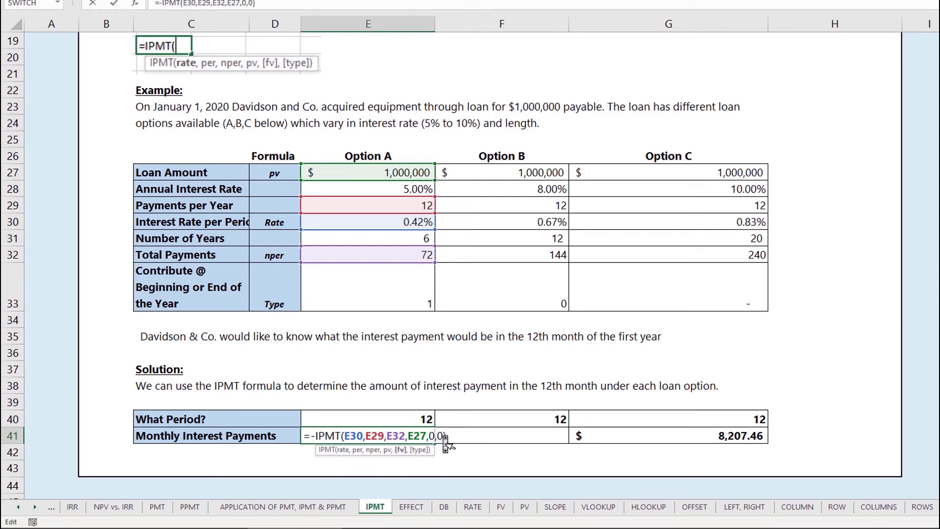
Replace the type argument in Option A's Monthly Interest Payments formula with a reference to cell E33.
left_click(443, 437)
key("BackSpace")
left_click(398, 297)
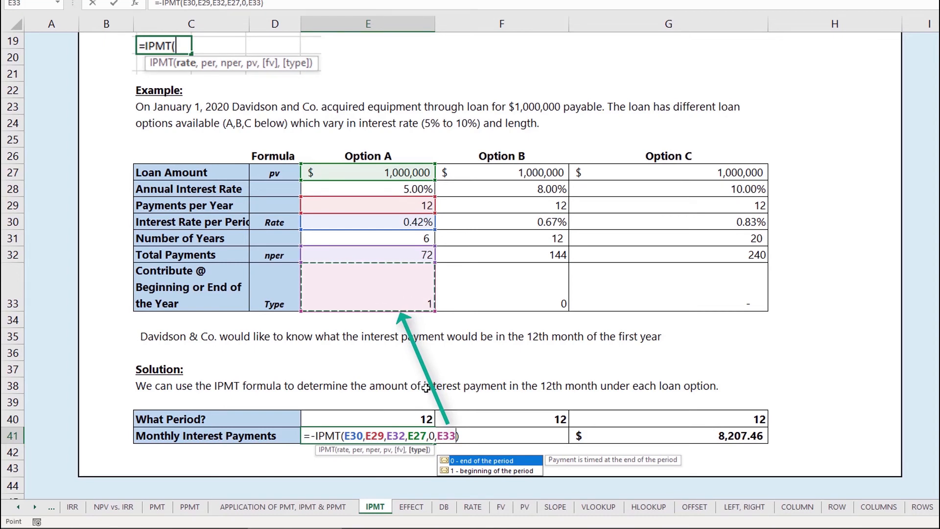
key("Return")
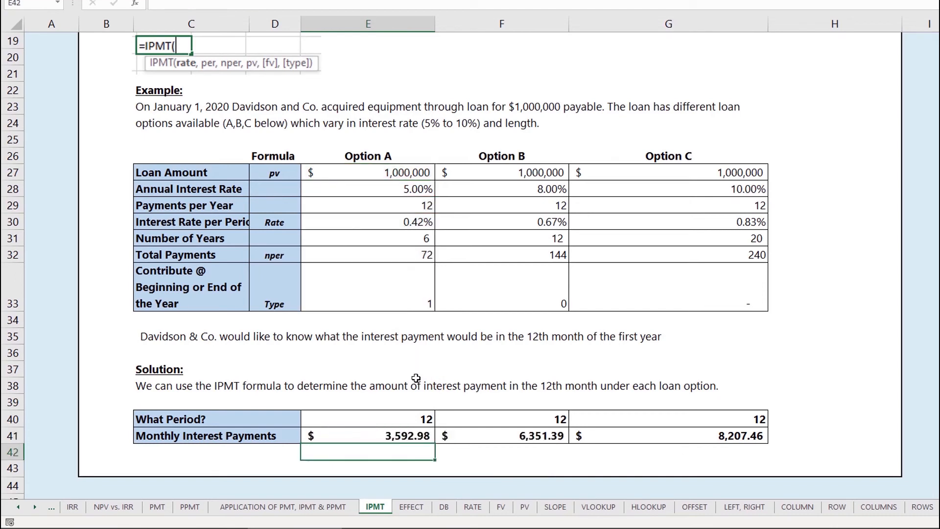
Copy Option A's Monthly Interest Payments formula to Options B and C, and check the cell references in Option B's formula.
left_click(430, 438)
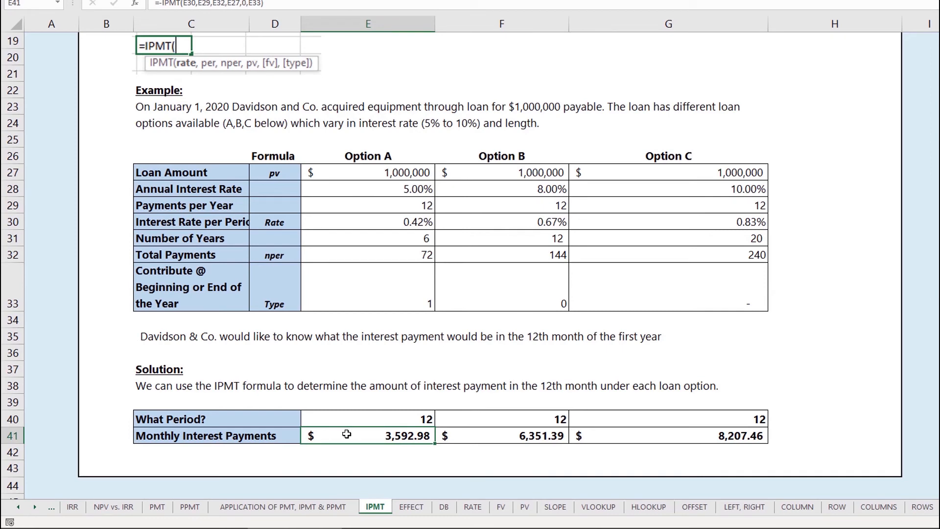
left_click(471, 437)
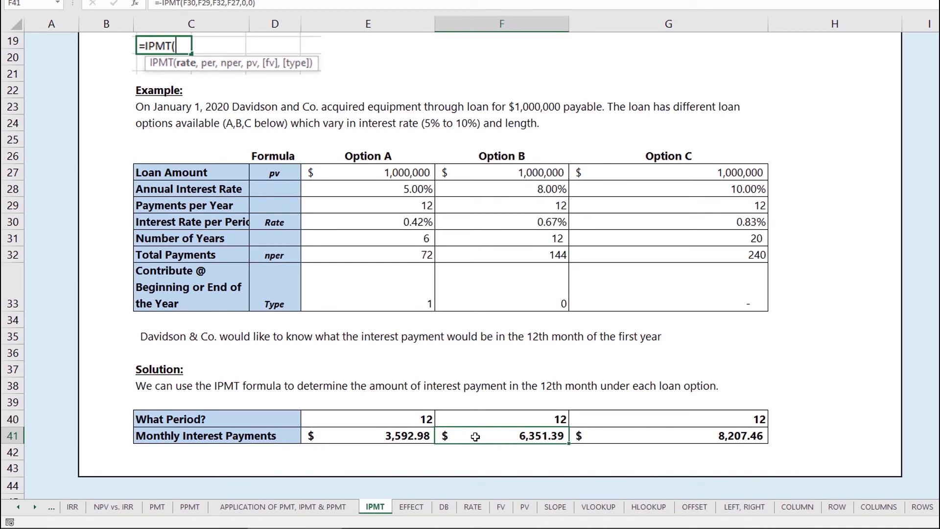
left_click(417, 436)
key("ctrl+c")
left_click(497, 439)
key("ctrl+v")
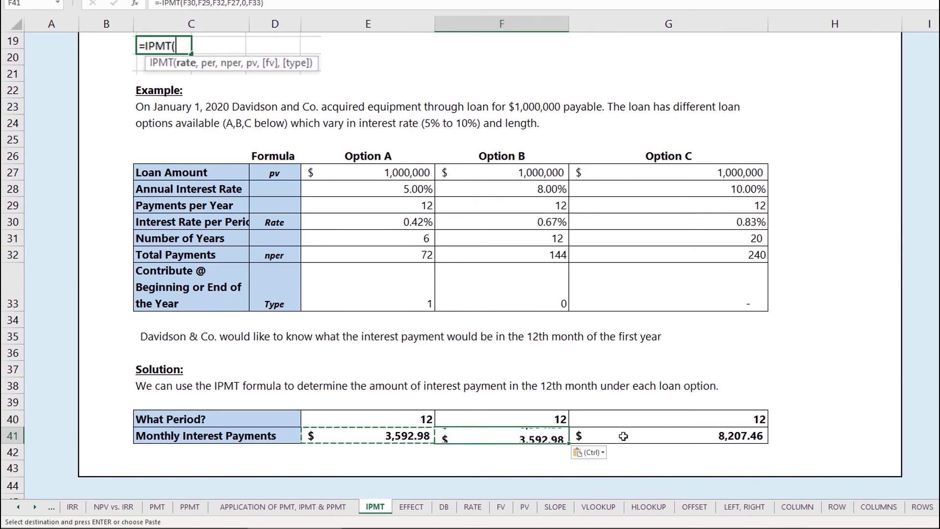
left_click(623, 437)
key("ctrl+v")
left_click(506, 439)
key("F2")
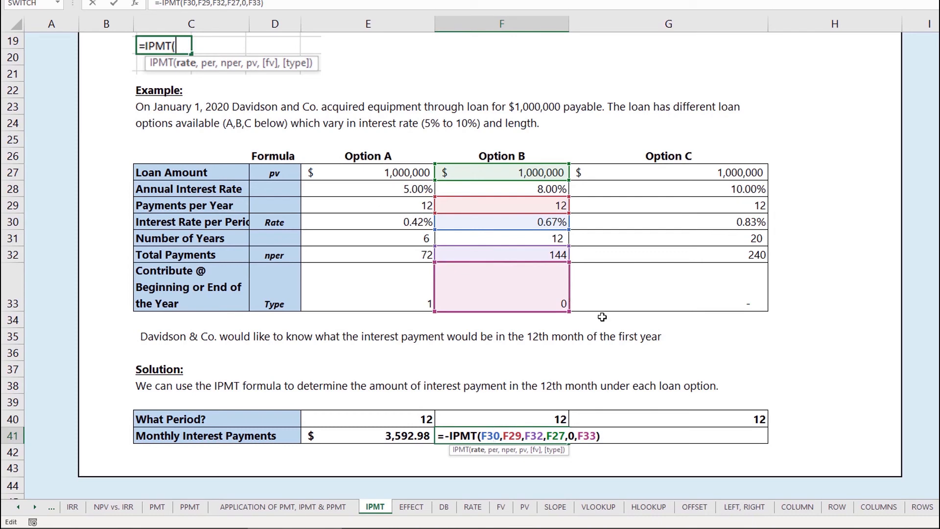
key("Escape")
Point the per argument of Option C's Monthly Interest Payments formula to the What Period? cell G40.
left_click(656, 435)
double_click(618, 438)
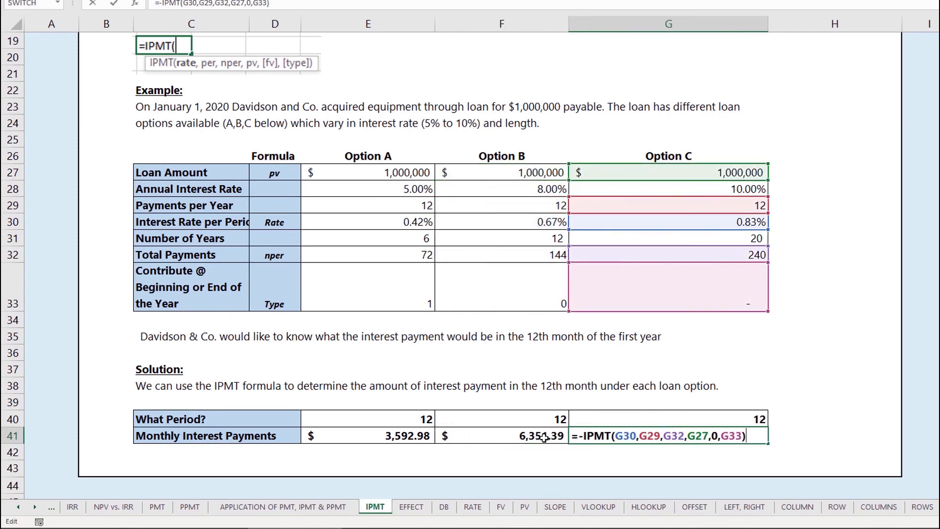
left_click(650, 436)
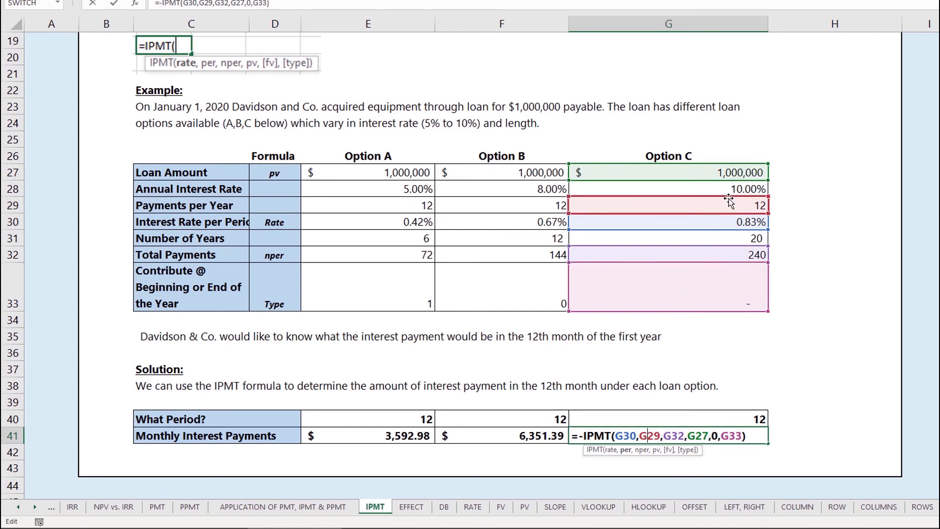
left_click_drag(729, 198, 702, 416)
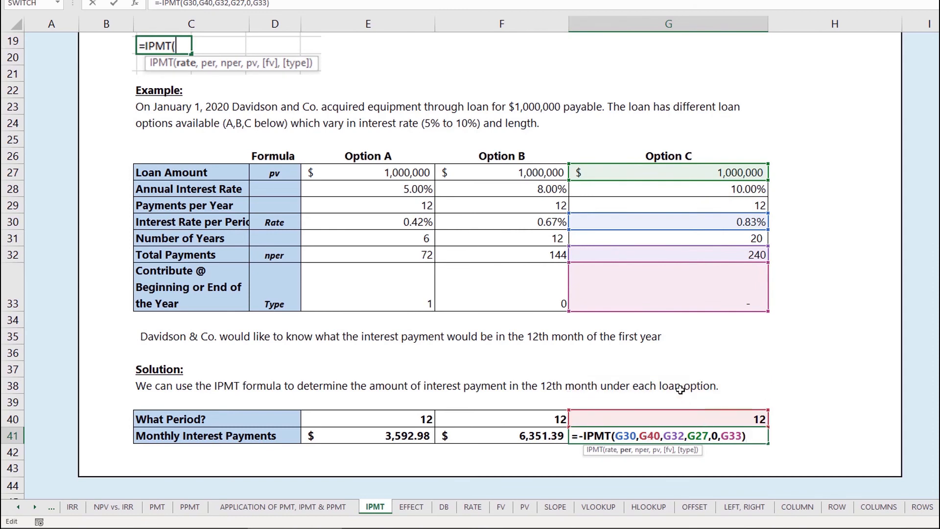
key("ctrl+Return")
Copy Option C's Monthly Interest Payments formula over the Option A and Option B cells E41:F41.
key("ctrl+c")
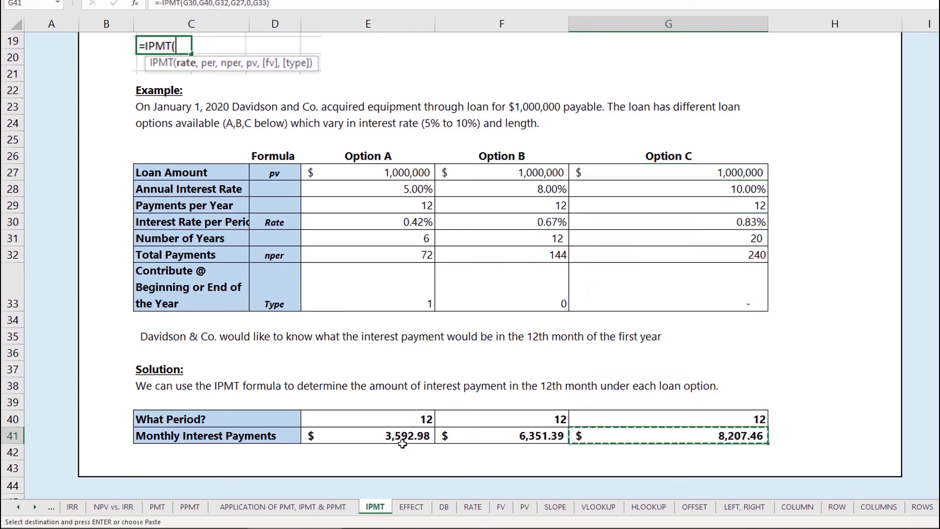
left_click(400, 435, "shift")
key("ctrl+v")
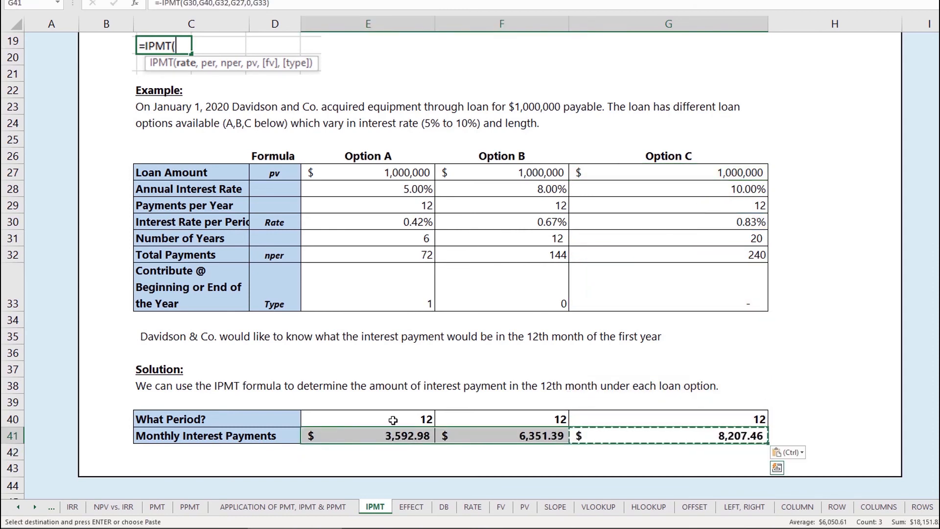
Set the What Period? value to 11 for Options A, B and C.
left_click(393, 420)
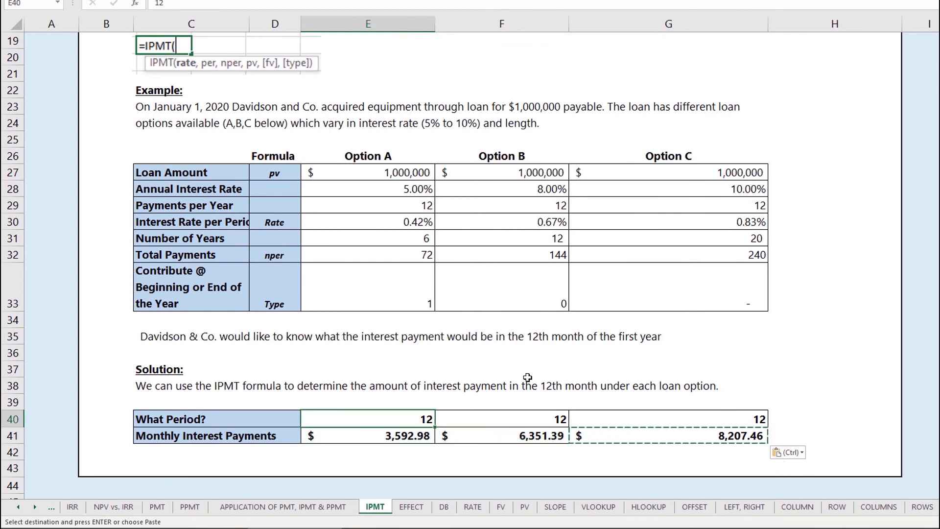
type("11")
key("Return")
key("Tab")
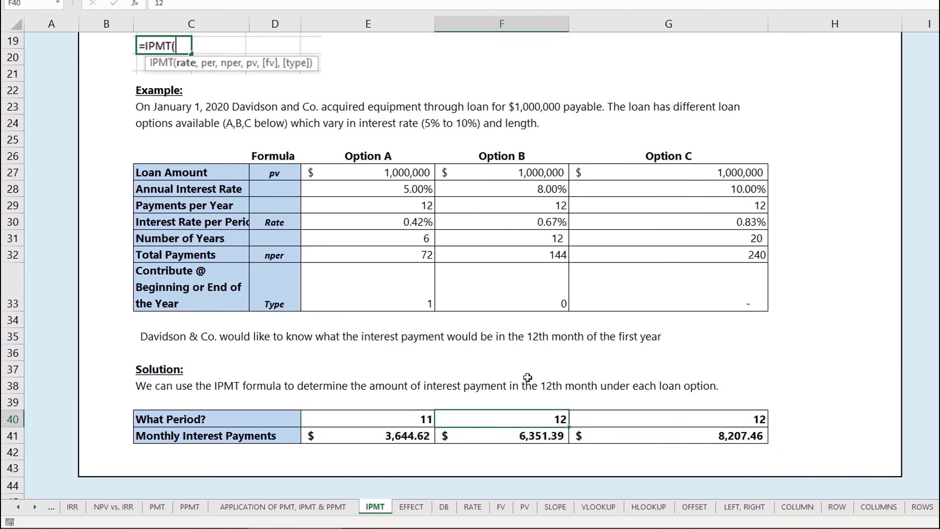
type("11")
key("Tab")
type("11")
key("Tab")
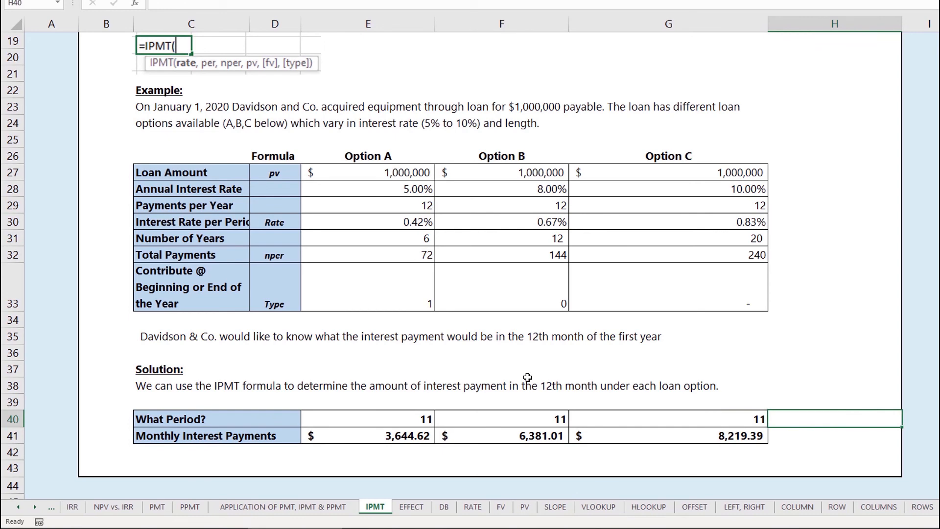
Undo the period changes made to all three loan options.
key("ctrl+z")
key("ctrl+z")
key("ctrl+z")
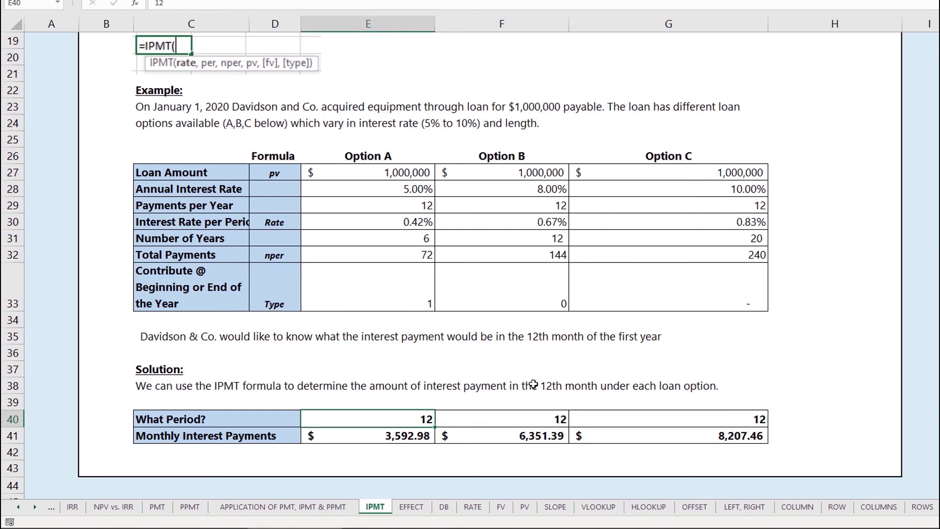